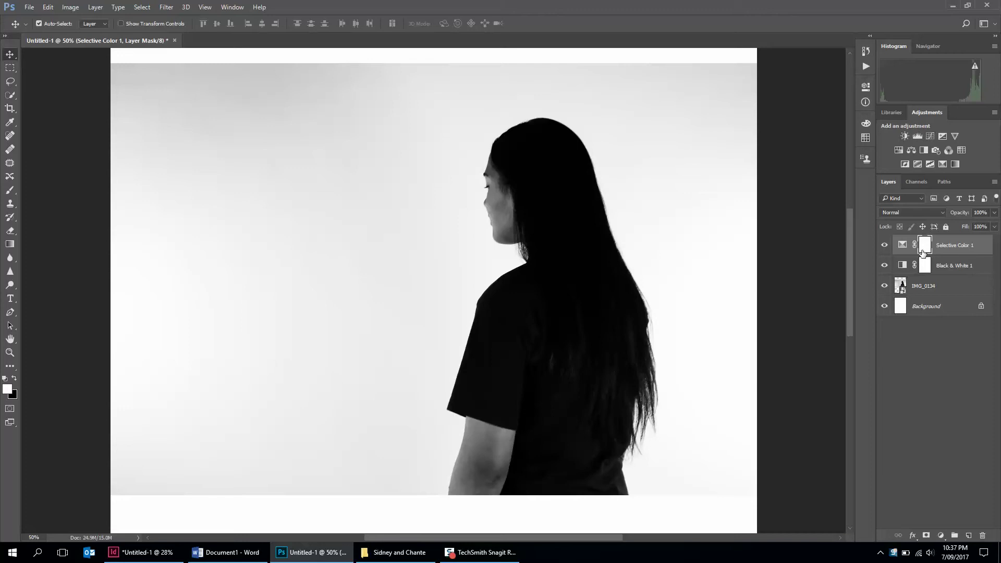
Step: Add a Brightness/Contrast adjustment layer with the default name above the Selective Color layer
left_click_drag(921, 253, 924, 274)
left_click(101, 10)
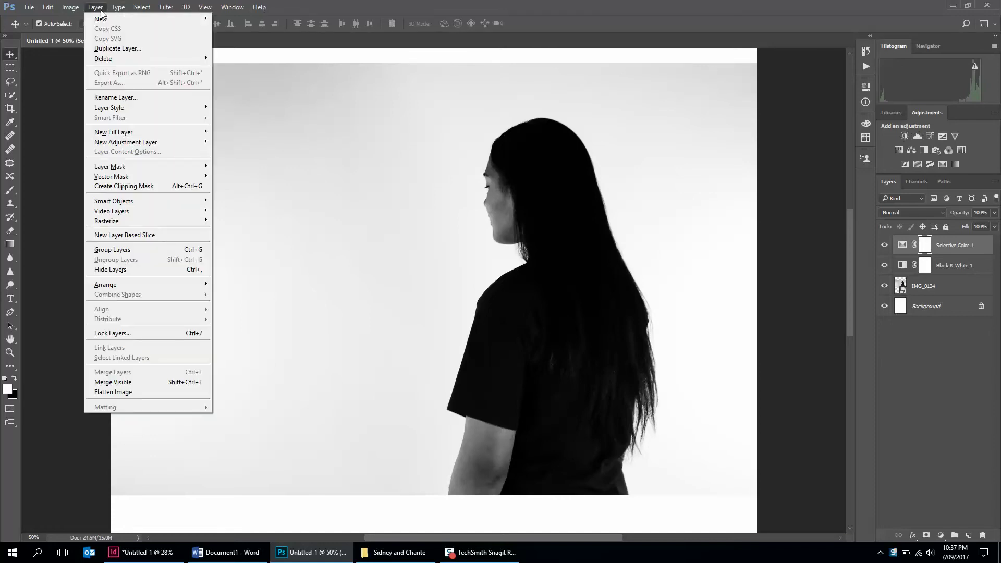
left_click(177, 145)
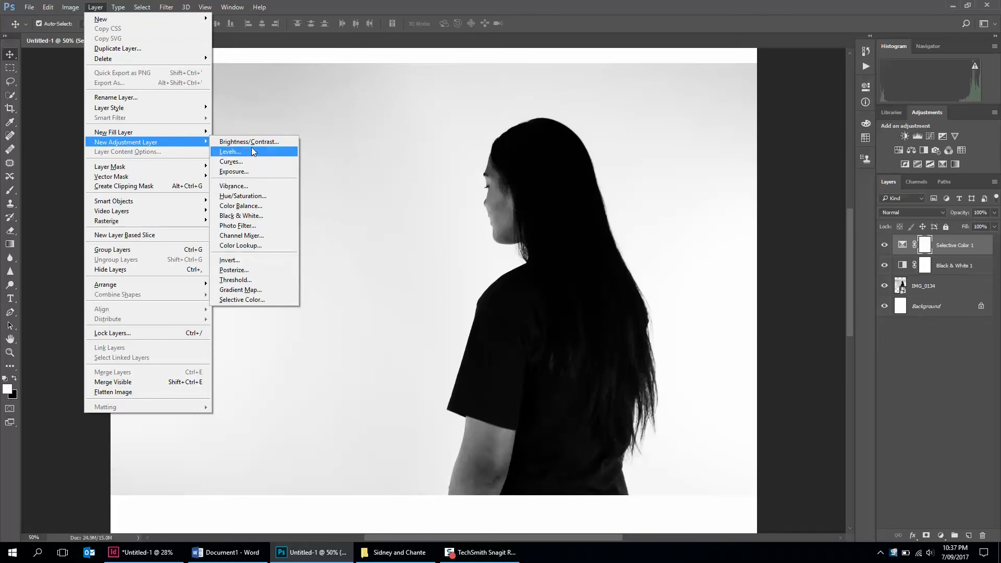
left_click(253, 142)
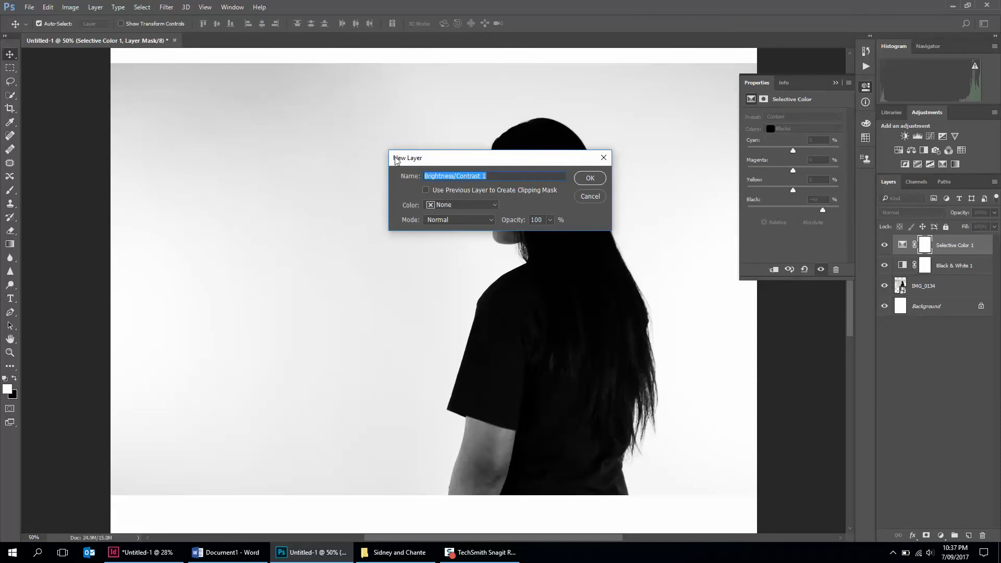
left_click(590, 178)
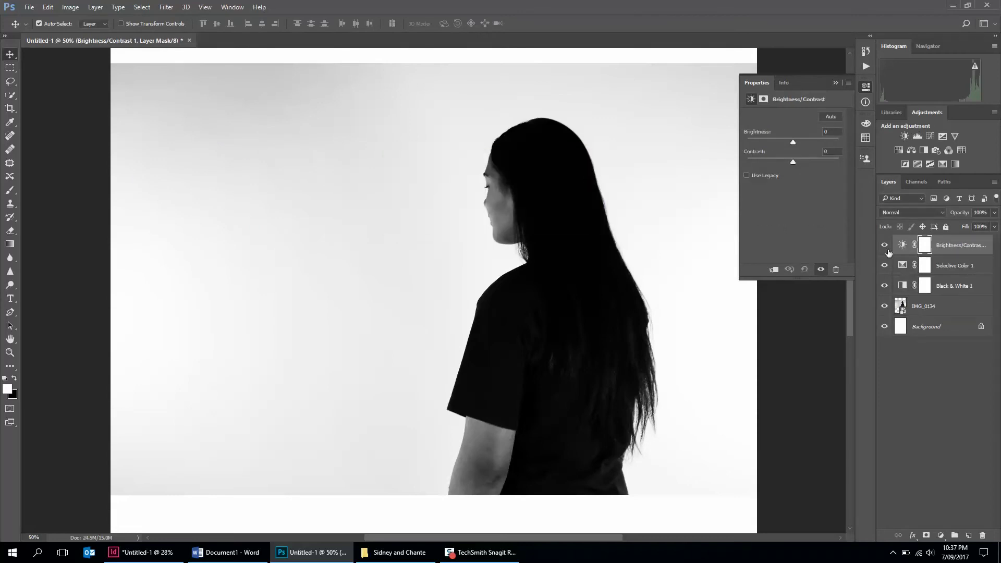
Step: Hide the three adjustment layers to view the original colour photo, and show them again
left_click(885, 246)
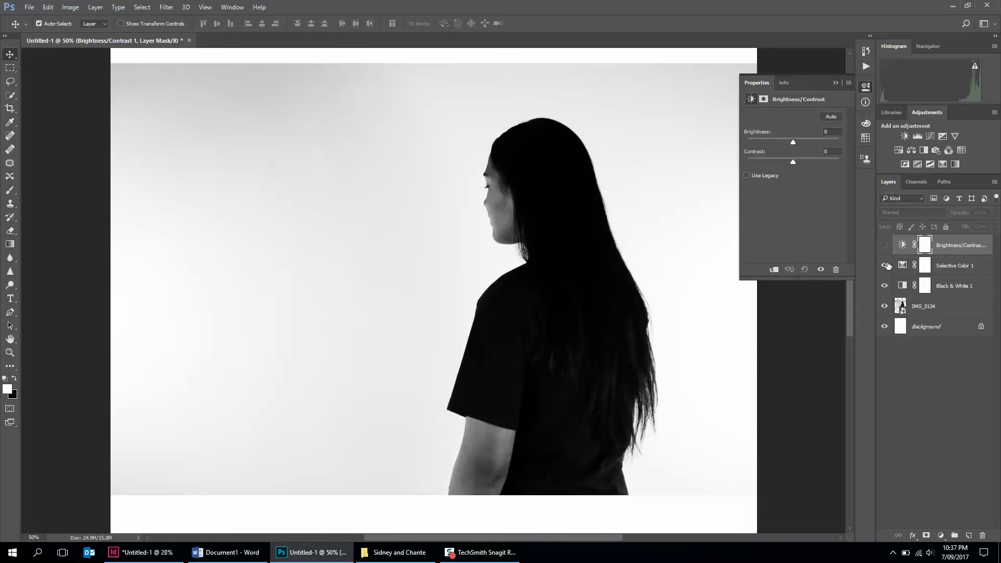
left_click(886, 266)
left_click(884, 288)
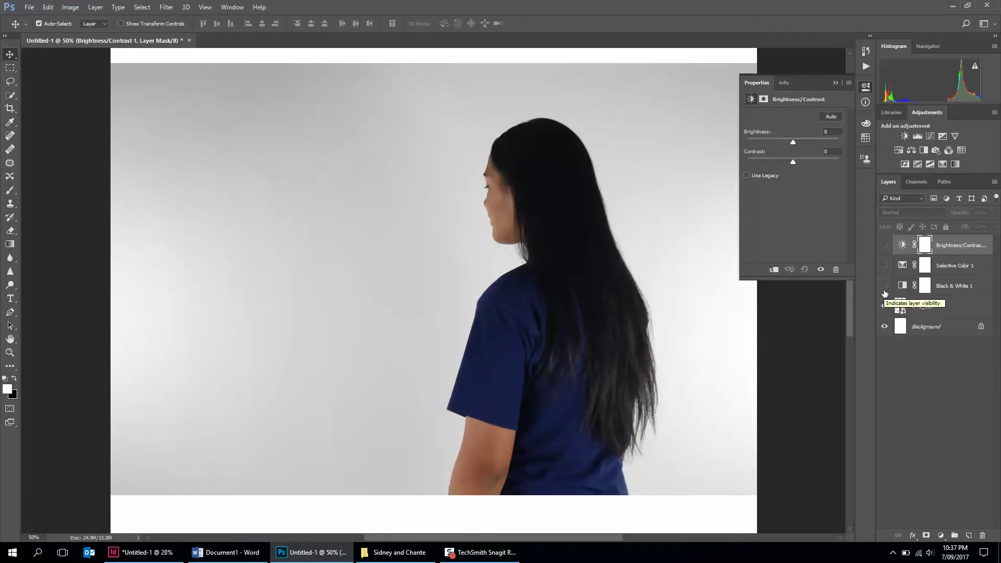
left_click_drag(885, 293, 885, 250)
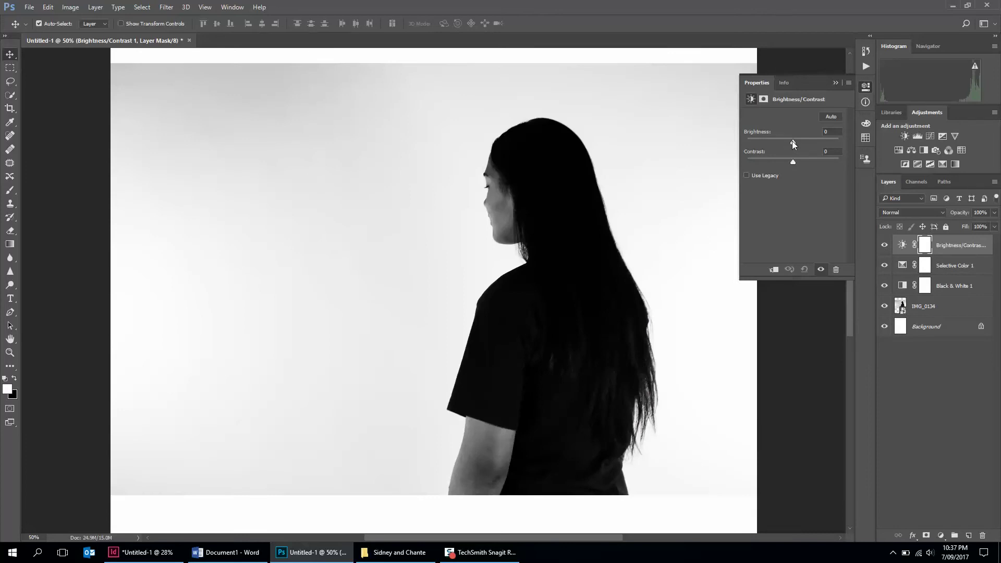
Step: Raise both the brightness and the contrast in the Brightness/Contrast adjustment and close its properties
left_click_drag(793, 141, 808, 141)
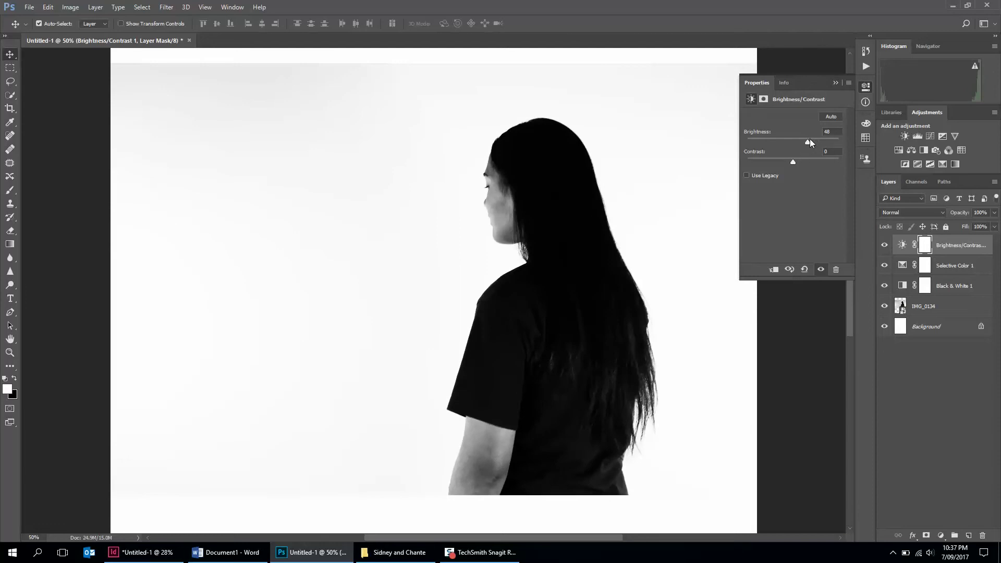
mouse_move(809, 139)
left_mouse_down()
mouse_move(736, 143)
mouse_move(801, 139)
mouse_move(783, 161)
mouse_move(771, 160)
mouse_move(807, 159)
mouse_move(811, 143)
left_mouse_up()
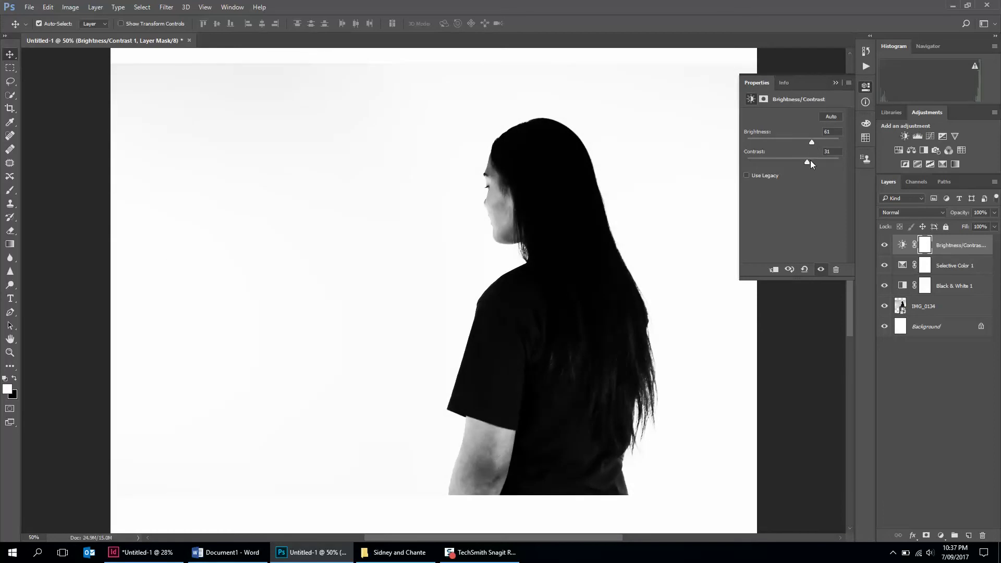
left_click_drag(806, 163, 824, 162)
left_click_drag(812, 140, 805, 141)
left_click(835, 82)
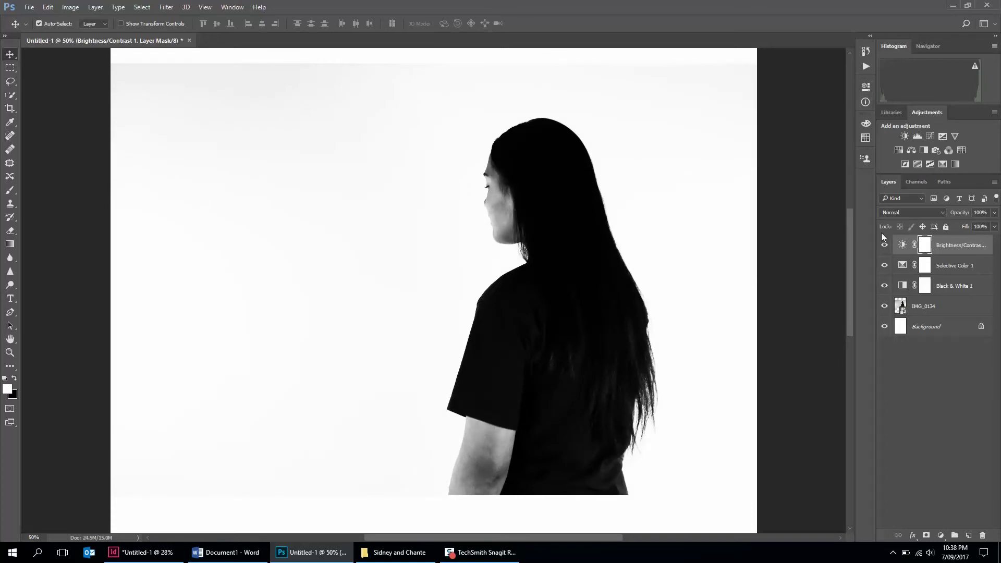
Step: Hide the Brightness/Contrast layer and add a Levels adjustment layer with the default name above it
left_click(885, 250)
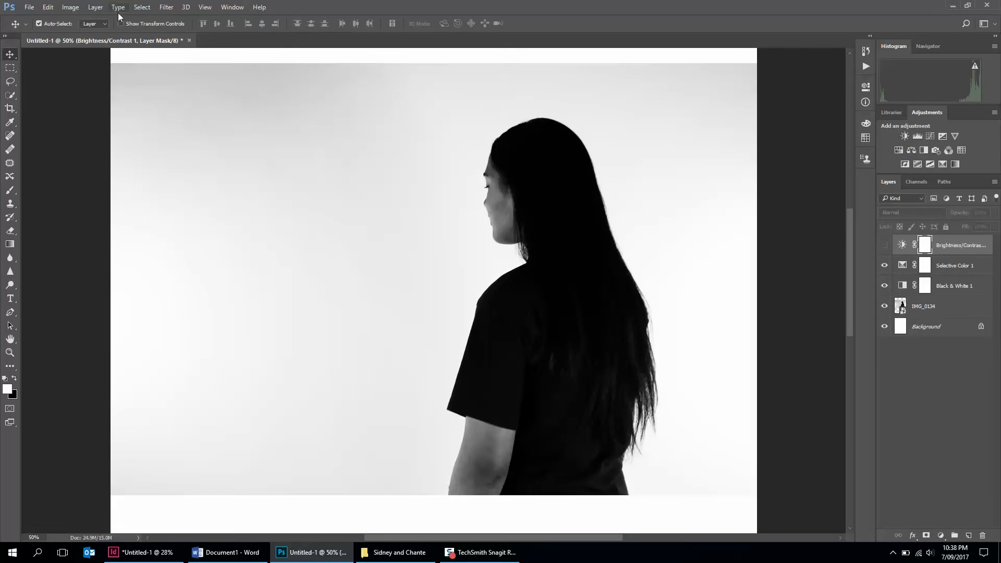
left_click(95, 7)
mouse_move(167, 142)
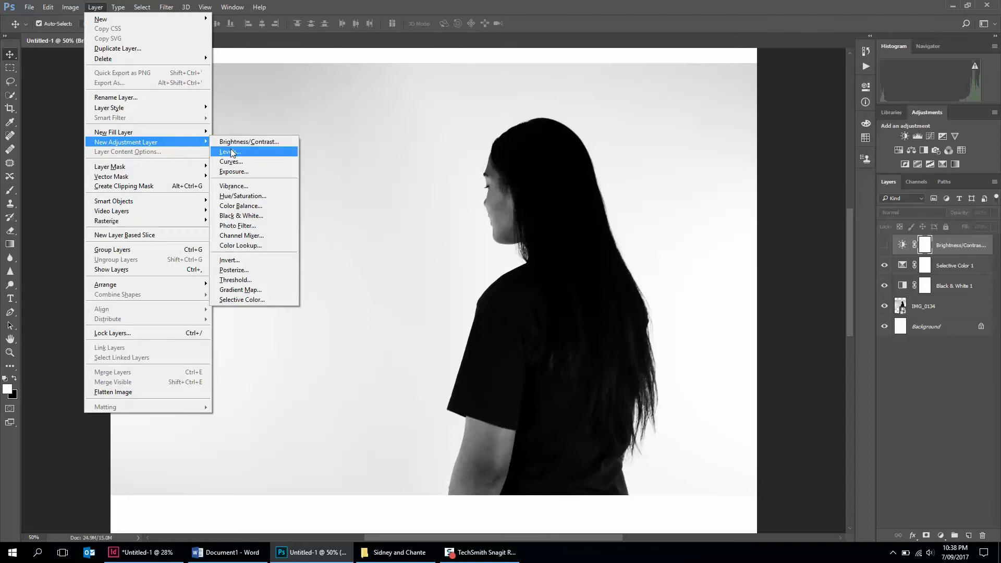
left_click(274, 152)
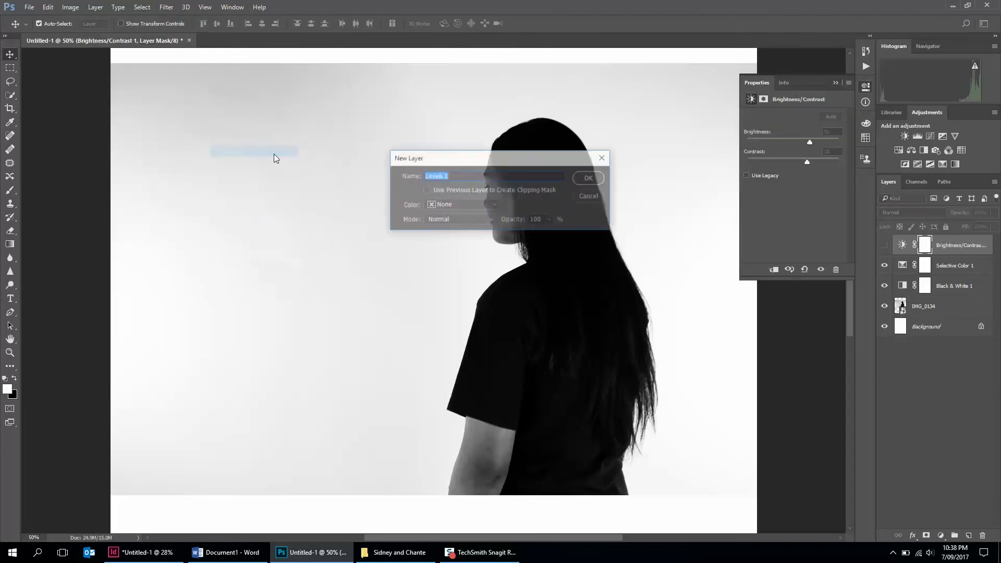
left_click(583, 178)
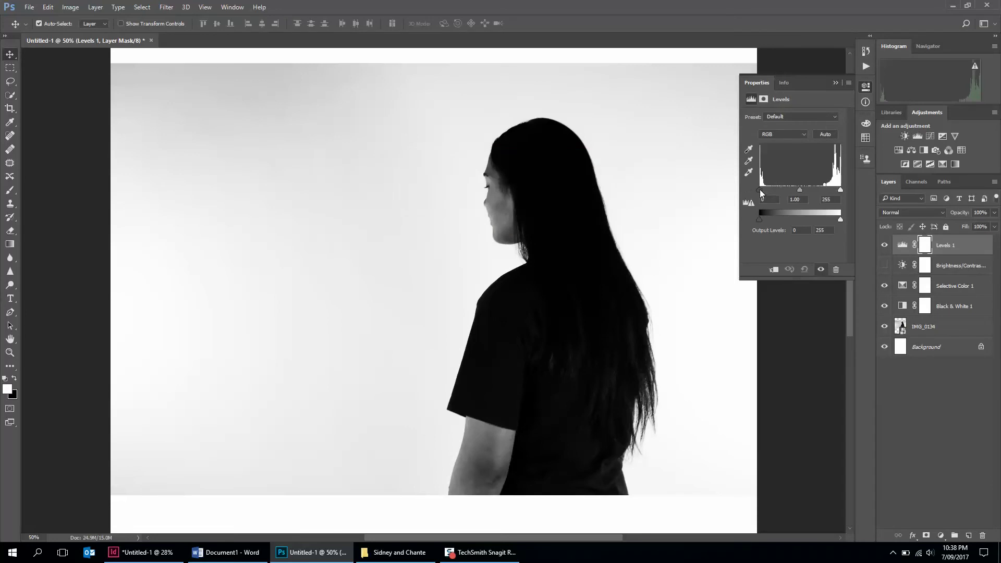
Step: Set the Levels input values to 0 for shadows, 0.83 for midtones and 198 for highlights, and close its properties
left_click_drag(759, 190, 809, 191)
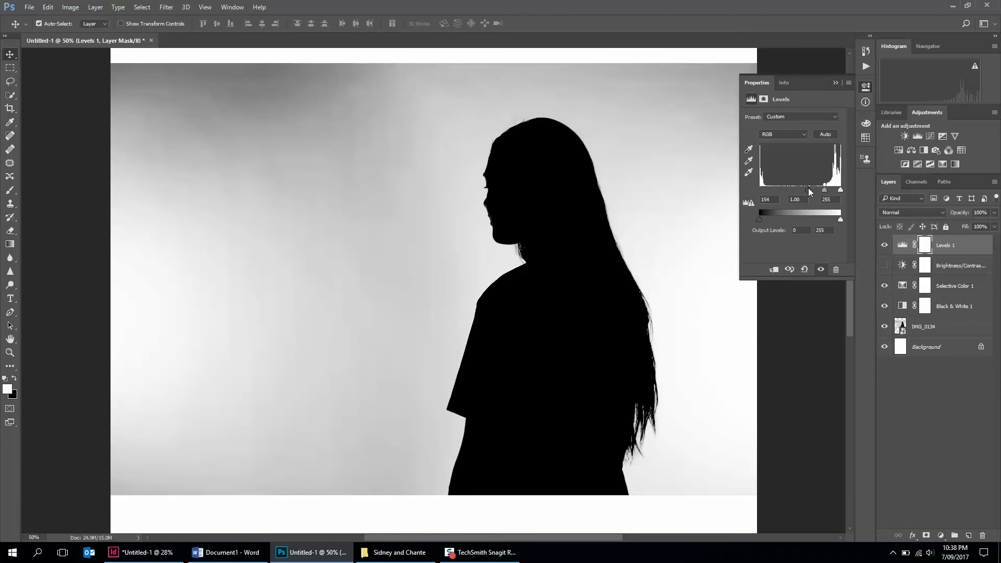
mouse_move(810, 191)
left_mouse_down()
mouse_move(759, 190)
mouse_move(836, 188)
mouse_move(794, 189)
left_mouse_up()
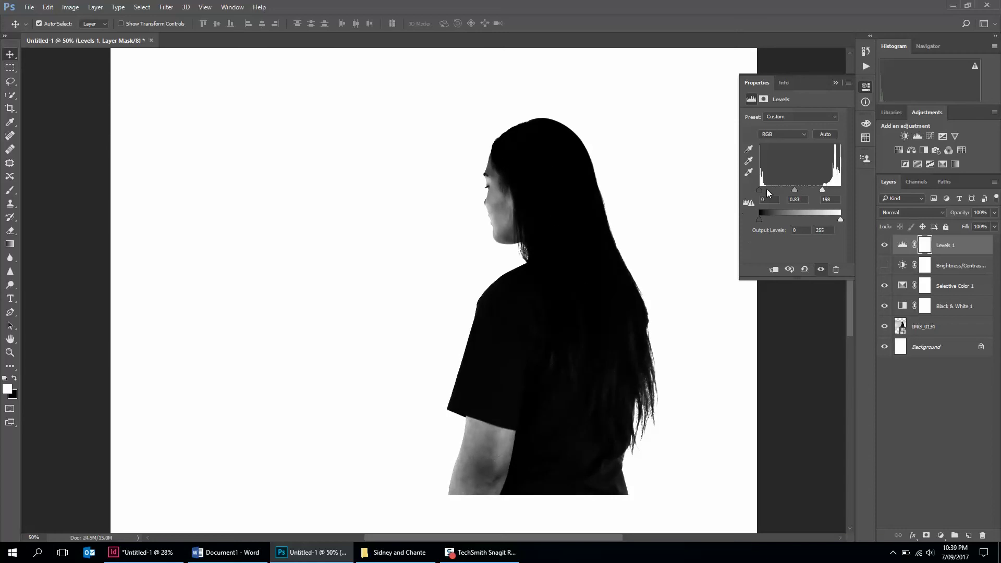
mouse_move(759, 190)
left_mouse_down()
mouse_move(775, 192)
mouse_move(758, 189)
left_mouse_up()
left_click(835, 82)
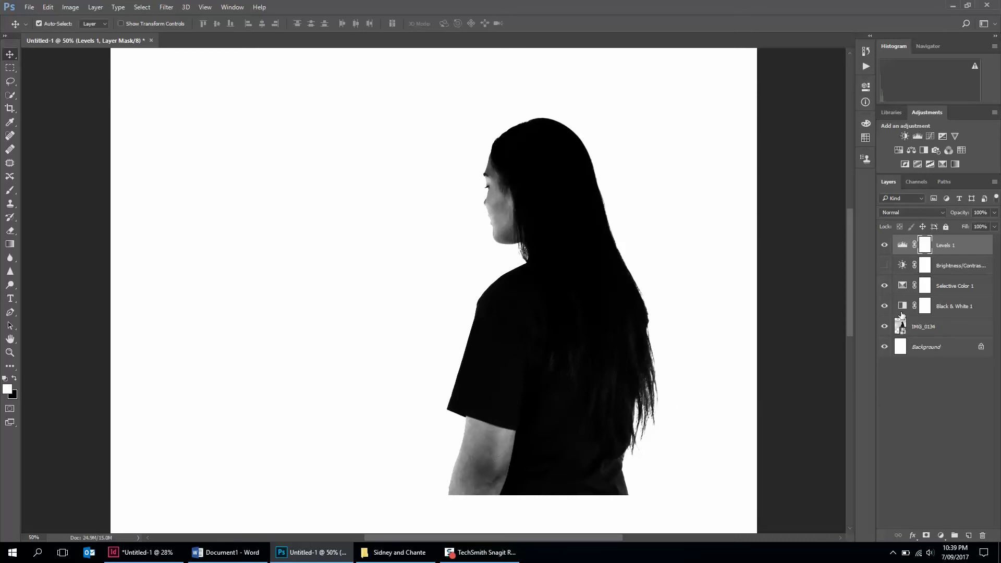
Step: Compare the image with and without the Levels adjustment, leaving the Levels layer hidden
left_click(884, 246)
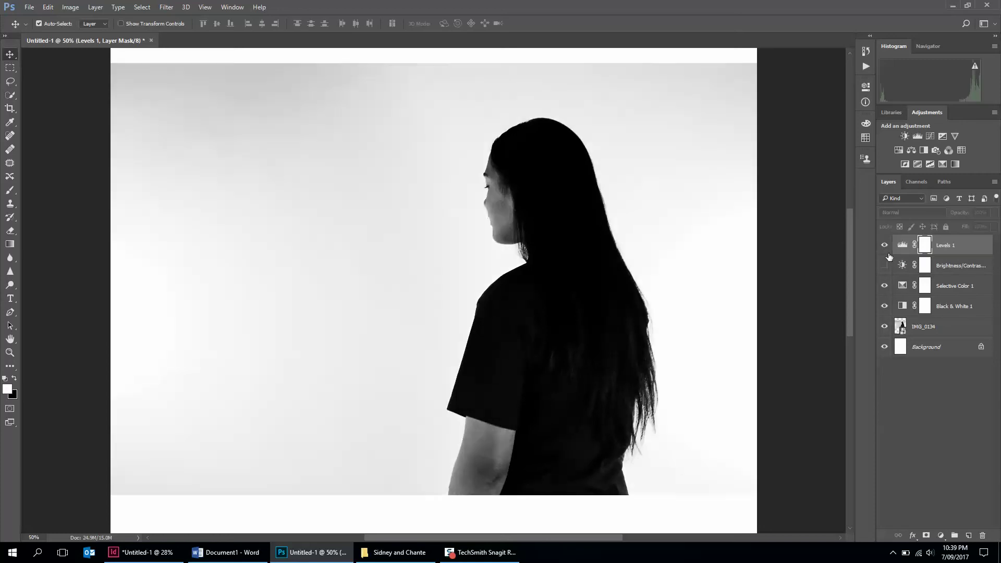
left_click(885, 246)
left_click(884, 246)
Step: Add a Curves adjustment layer with the default name above the Levels layer
left_click(933, 135)
left_click(96, 7)
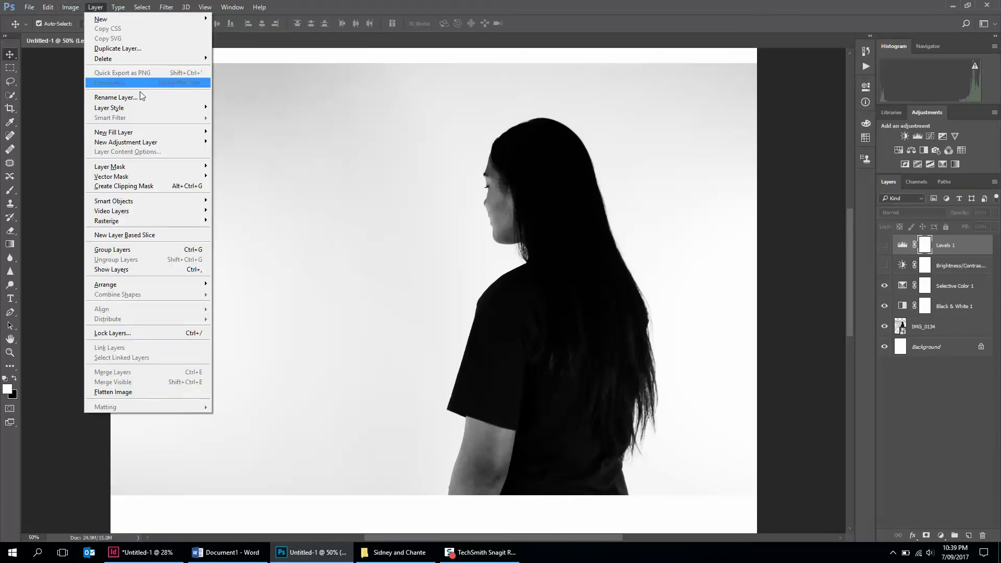
mouse_move(179, 140)
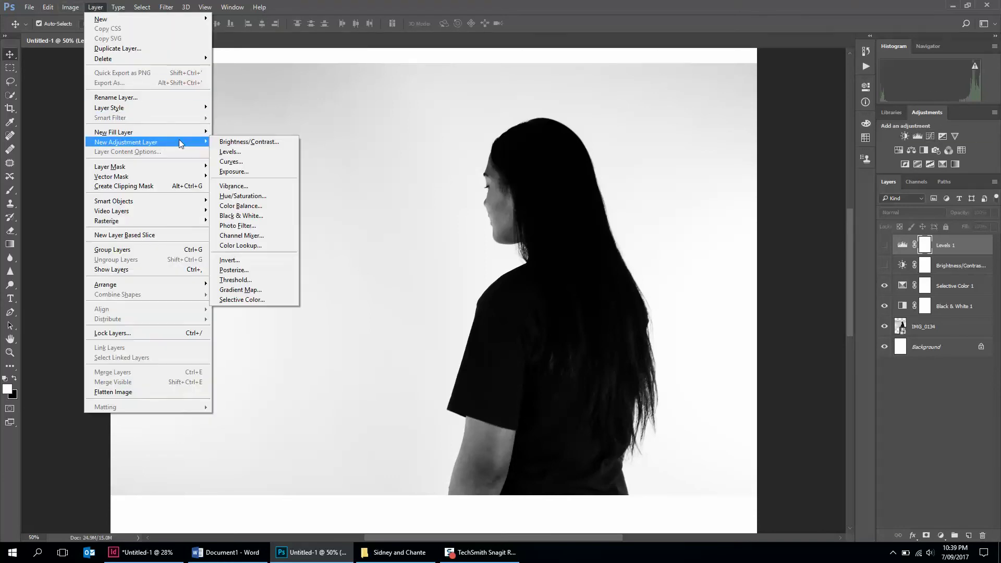
left_click(242, 161)
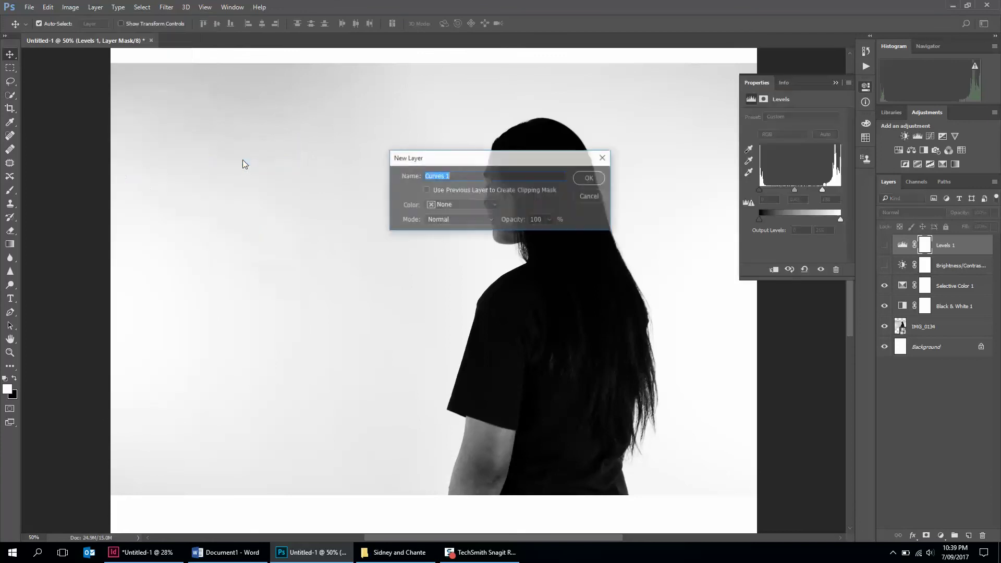
left_click(589, 179)
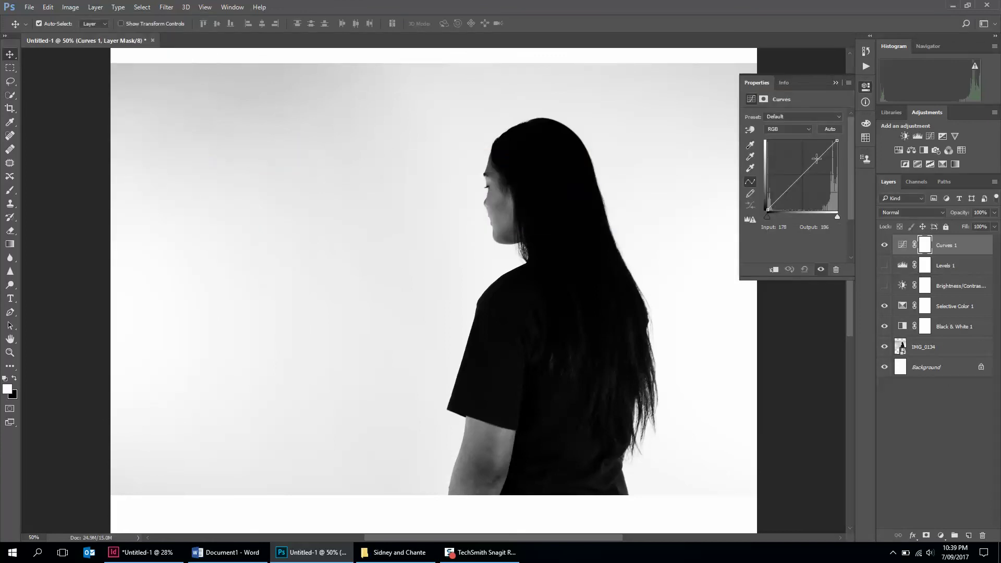
Step: Shape the RGB curve into an S with a lowered shadow point and a raised highlight point, and close its properties
mouse_move(816, 158)
left_mouse_down()
mouse_move(793, 190)
mouse_move(813, 159)
left_mouse_up()
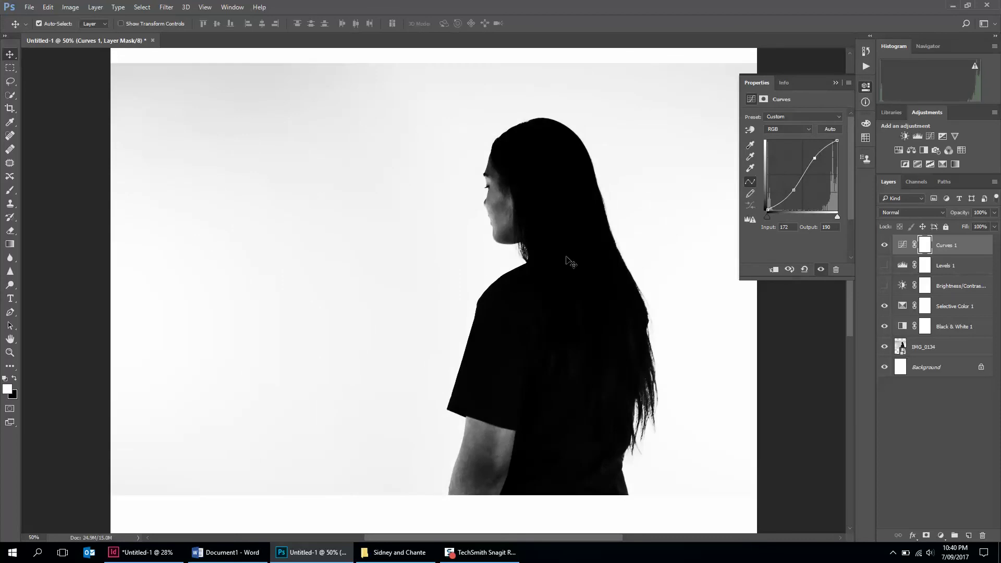
left_click(793, 191)
left_click_drag(792, 191, 792, 192)
mouse_move(814, 158)
left_mouse_down()
mouse_move(809, 148)
mouse_move(814, 156)
left_mouse_up()
mouse_move(792, 194)
left_mouse_down()
mouse_move(793, 208)
mouse_move(785, 157)
mouse_move(788, 195)
left_mouse_up()
left_click_drag(814, 157, 815, 158)
left_click(835, 82)
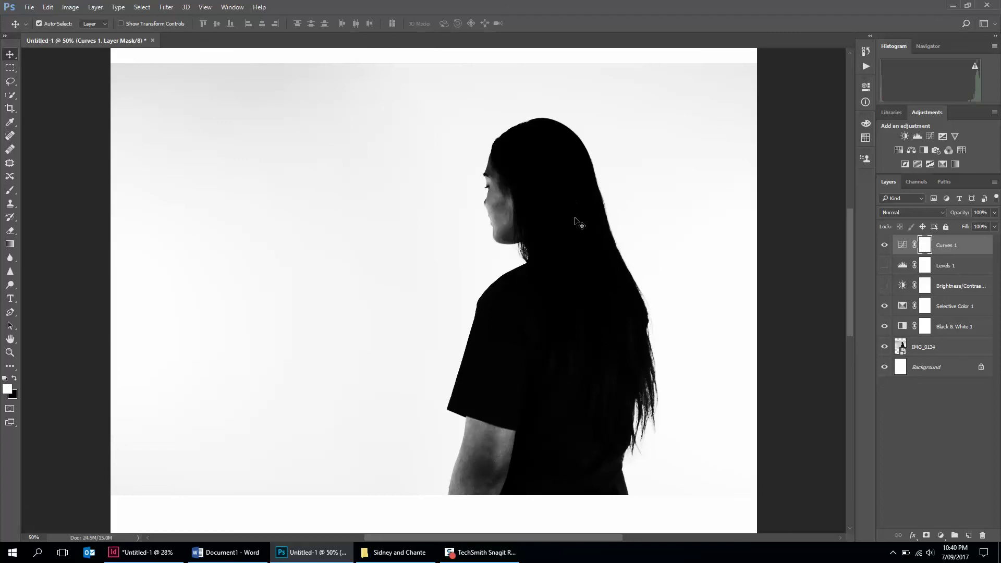
Step: Reopen the Curves adjustment, try an extra midtone point on the curve, and move the highlight point to input 162, output 198
double_click(902, 245)
left_click_drag(813, 157, 808, 179)
left_click(798, 176)
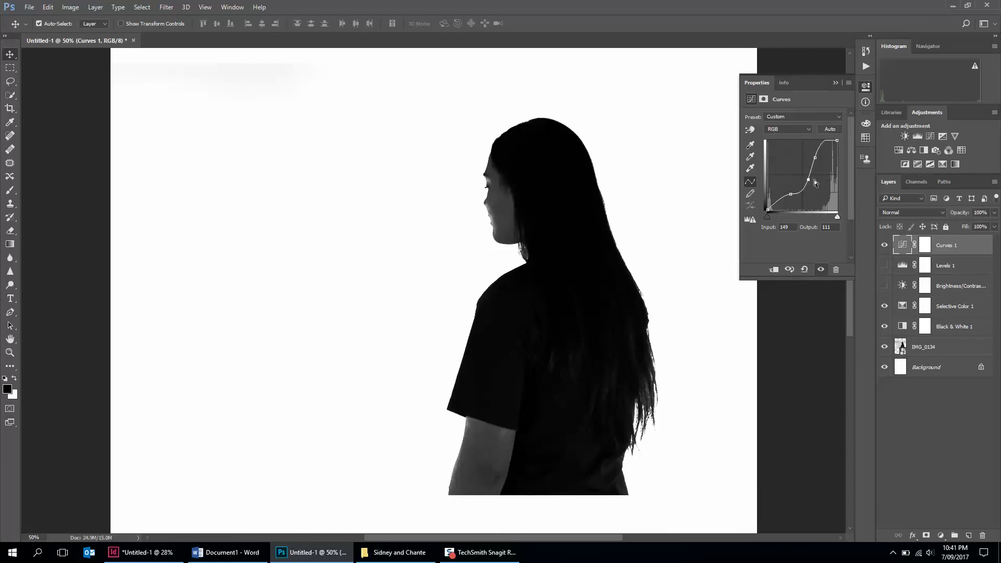
left_click_drag(808, 179, 804, 176)
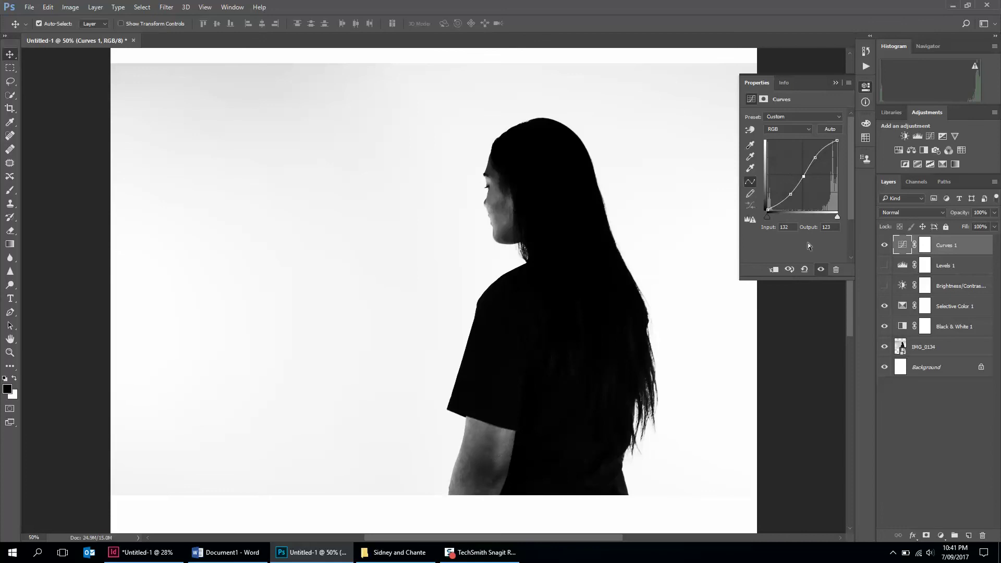
left_click(805, 270)
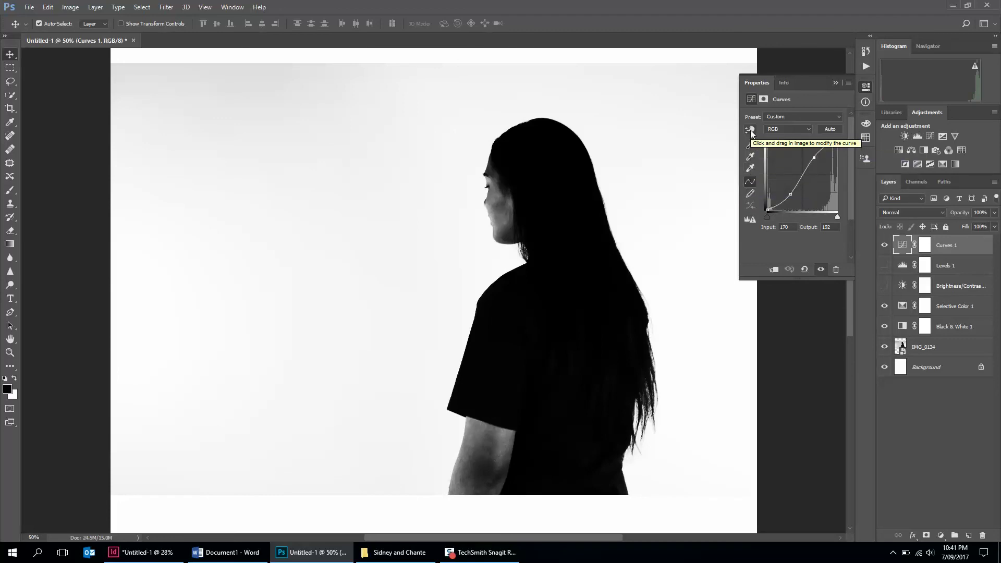
left_click_drag(814, 157, 811, 150)
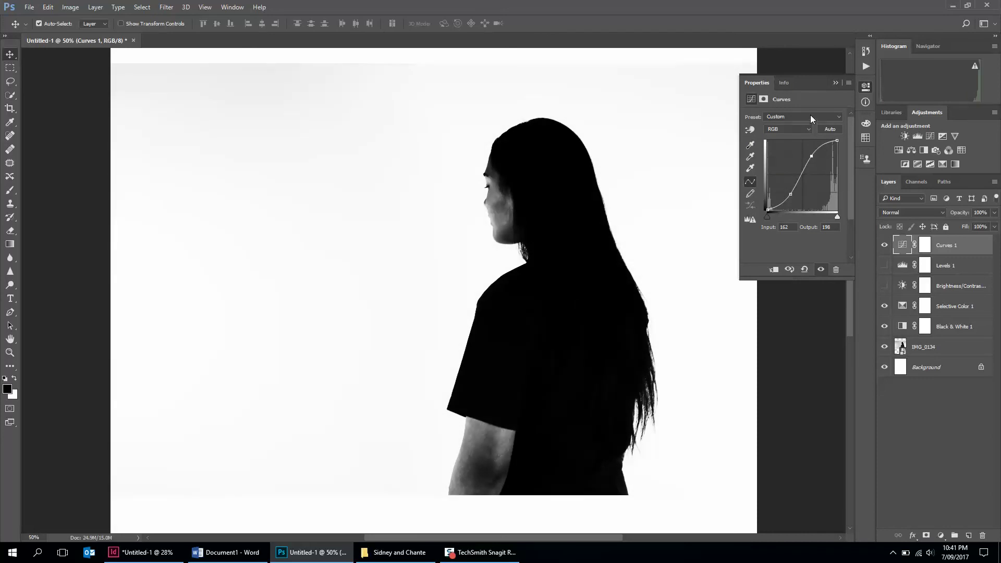
Step: Apply the Strong Contrast (RGB) preset to the Curves adjustment and close its properties
left_click(810, 116)
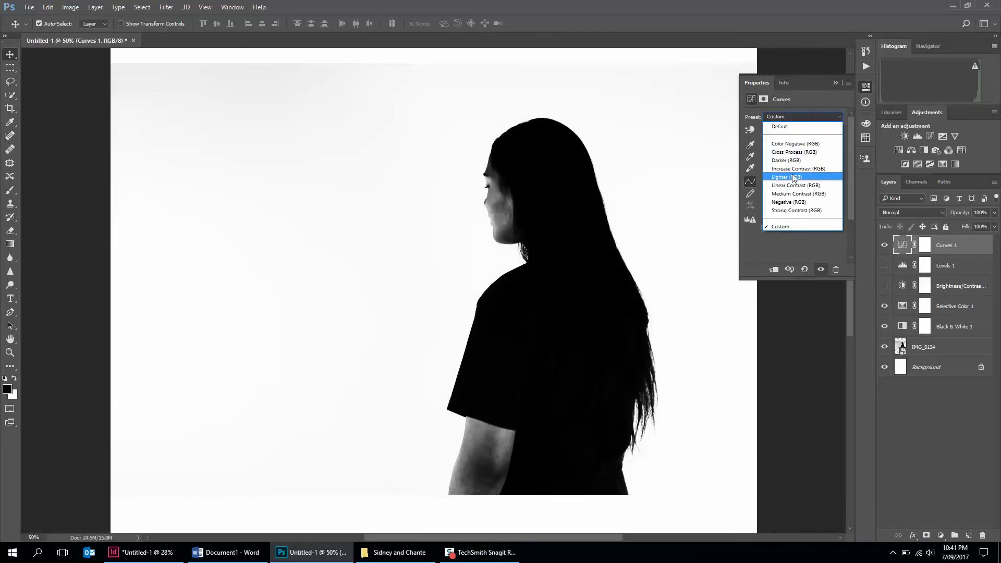
left_click(783, 210)
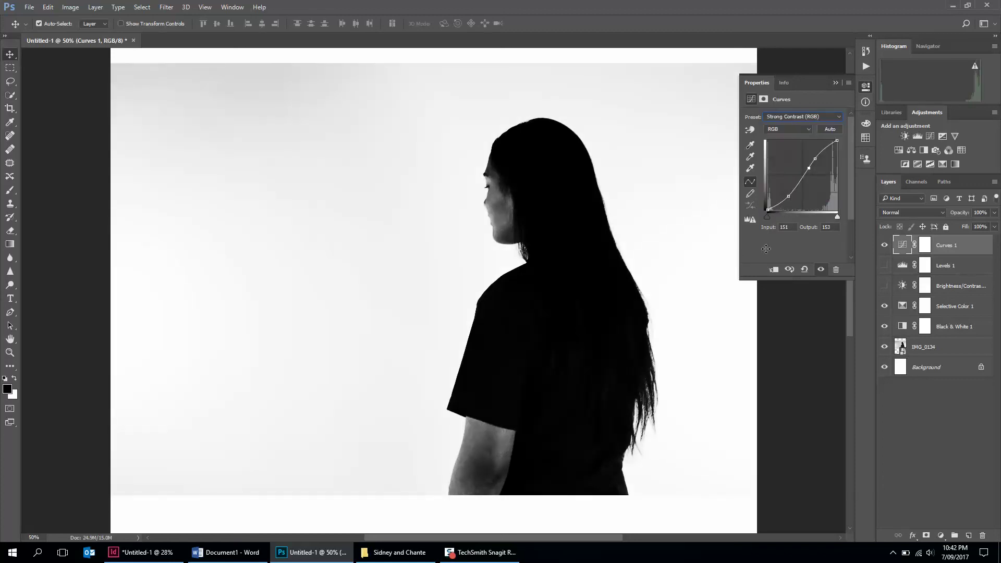
left_click(834, 82)
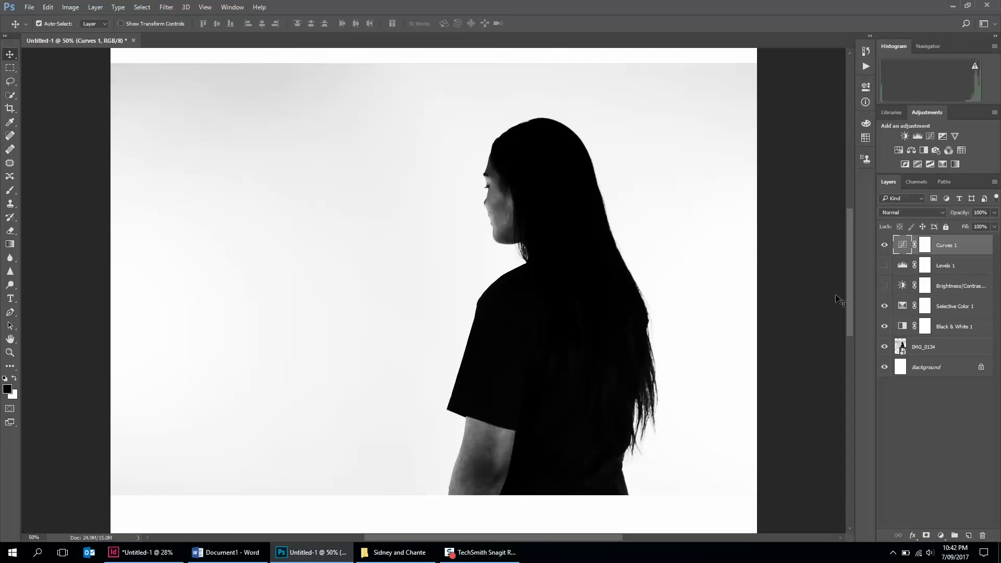
left_click(30, 8)
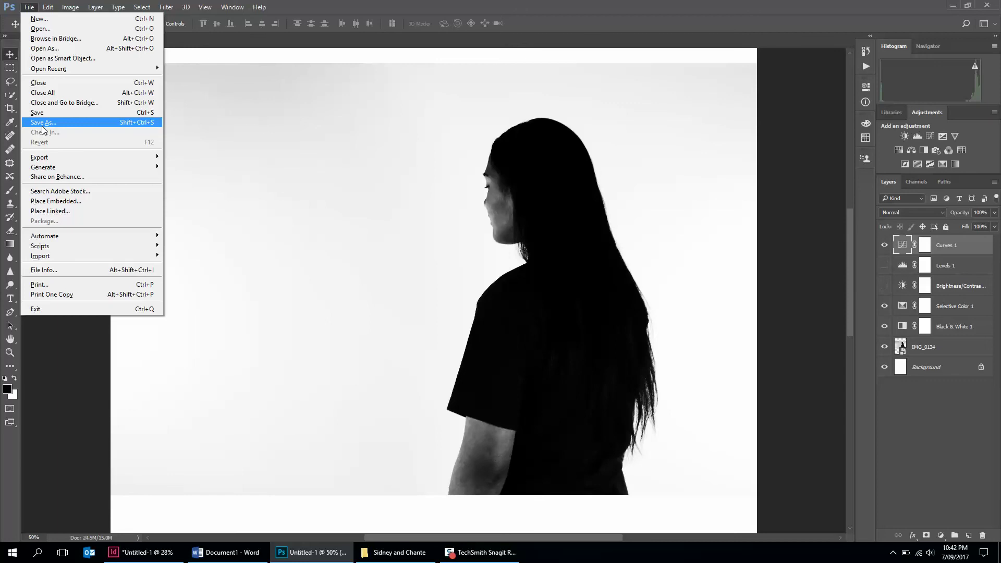
left_click(51, 366)
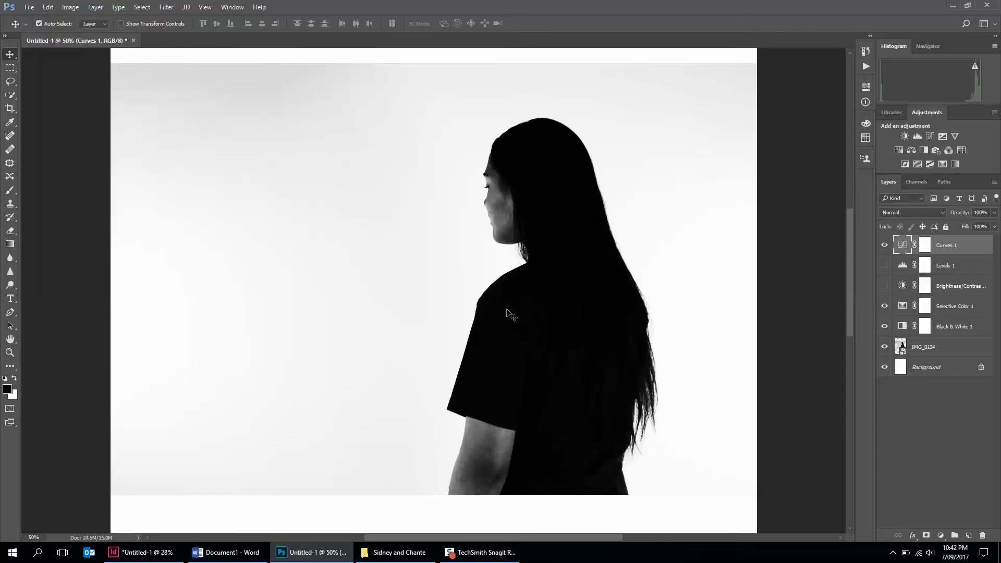